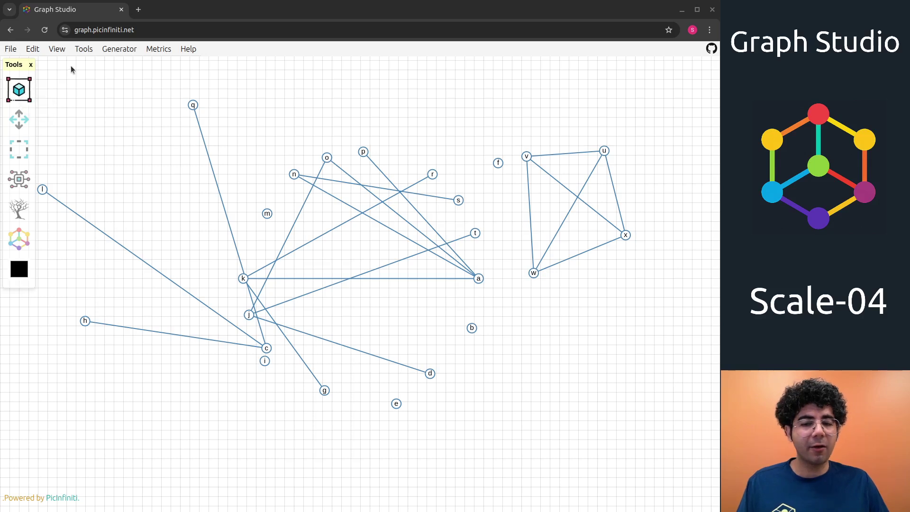
Select nodes m, n, o, p, r, s and t as a group and add node e to the selection
{"action": "left_click", "coordinate": [84, 50]}
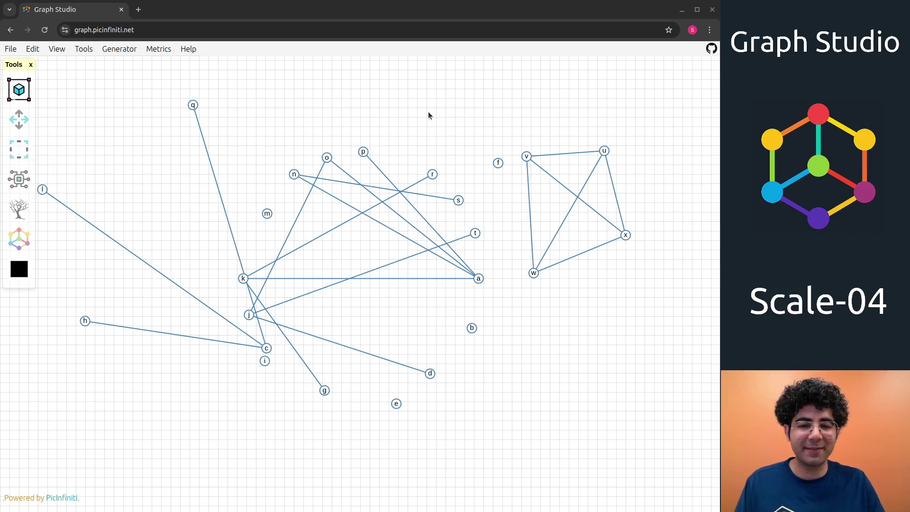
{"action": "left_click_drag", "start_coordinate": [484, 96], "coordinate": [201, 257]}
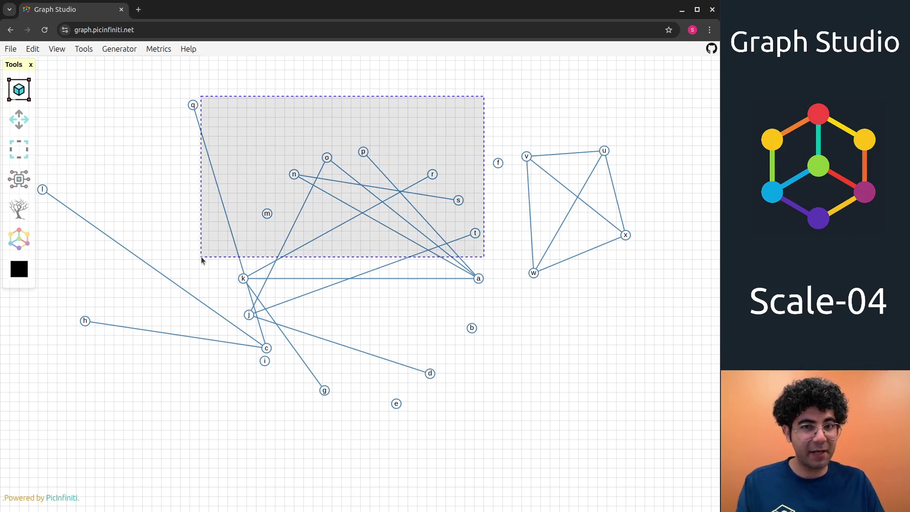
{"action": "left_click_drag", "start_coordinate": [201, 257], "coordinate": [201, 257]}
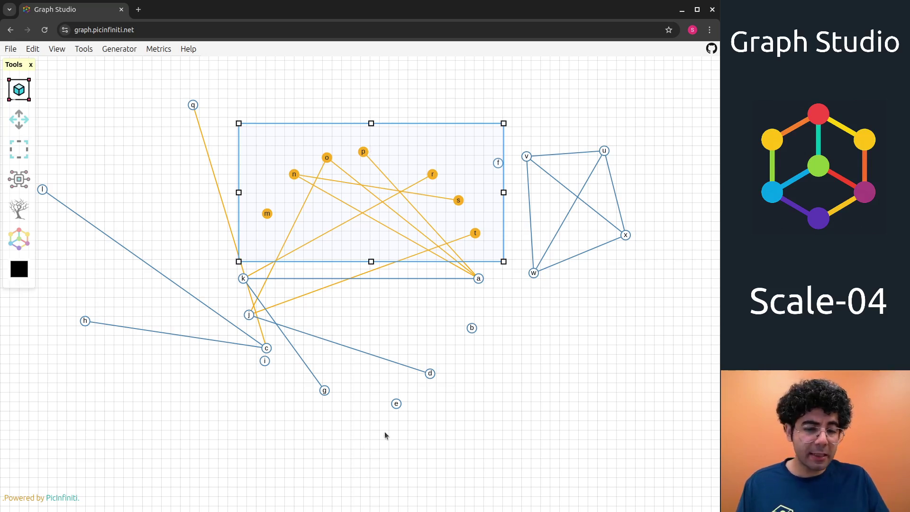
{"action": "left_click", "coordinate": [397, 405]}
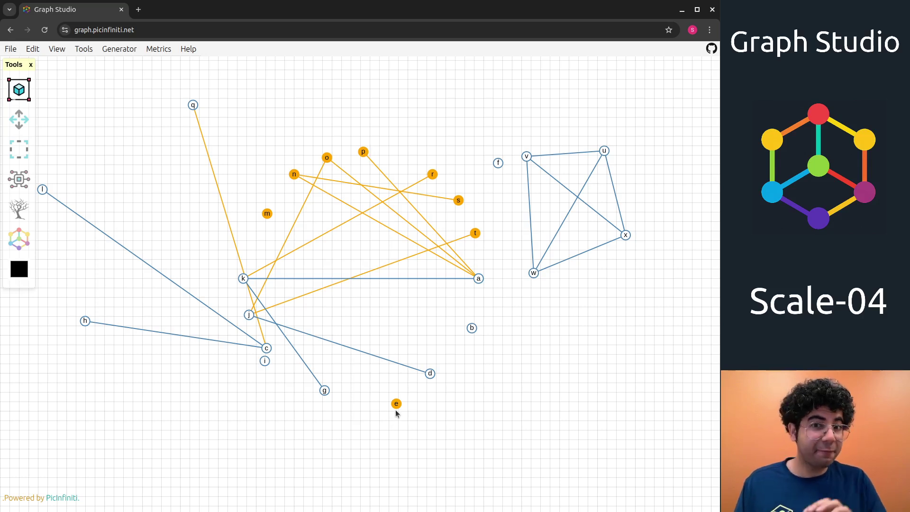
{"action": "left_click", "coordinate": [477, 235]}
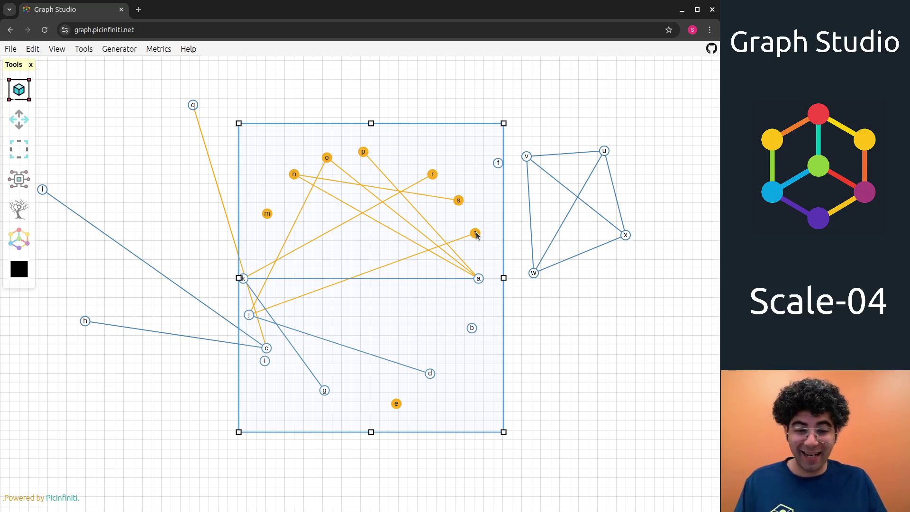
Move the selected nodes, including e, around the canvas as one group
{"action": "left_click_drag", "start_coordinate": [437, 349], "coordinate": [272, 310]}
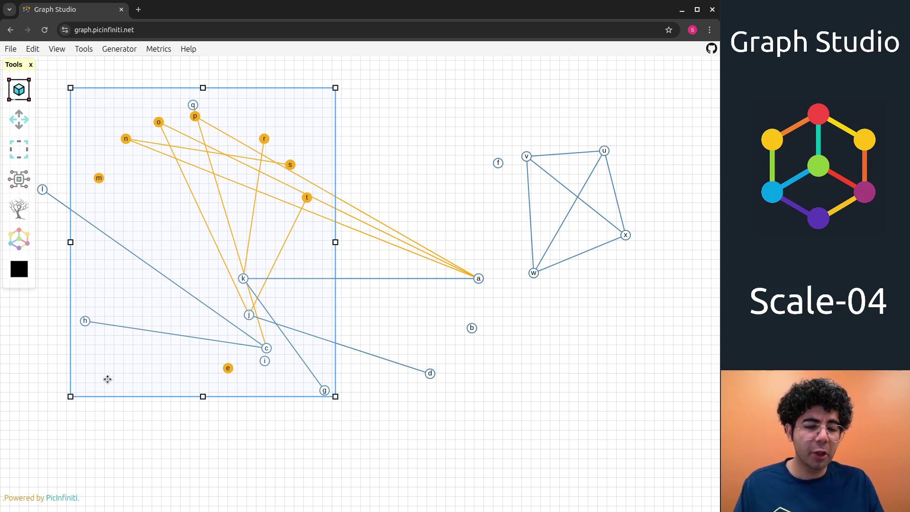
{"action": "left_click_drag", "start_coordinate": [102, 376], "coordinate": [297, 422]}
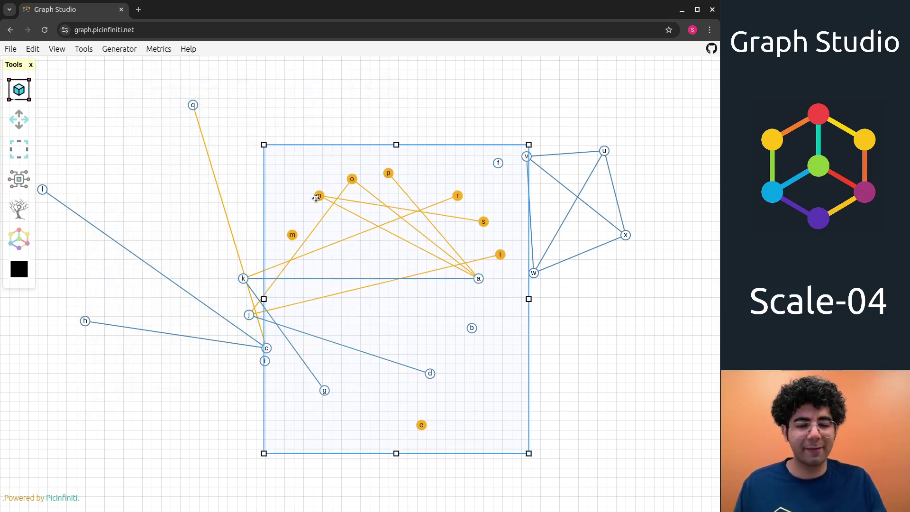
{"action": "left_click_drag", "start_coordinate": [403, 301], "coordinate": [319, 254]}
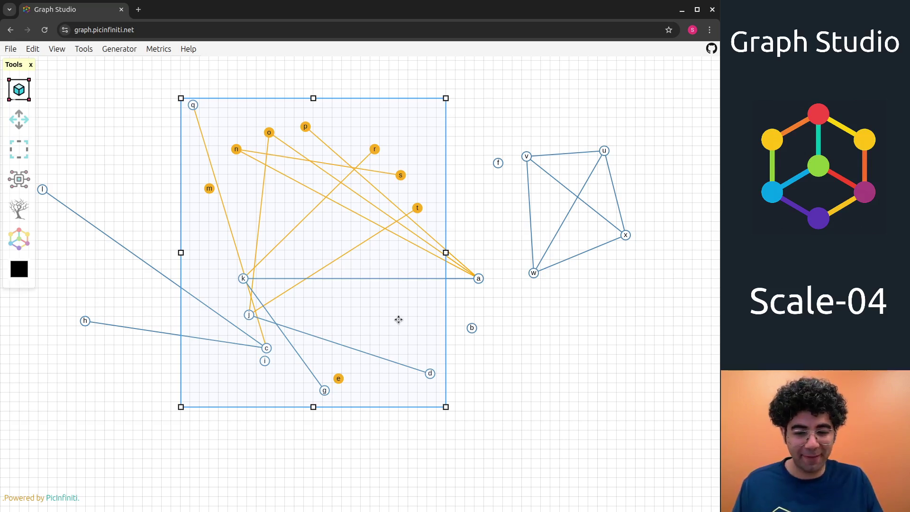
Scale the selected group both diagonally and along single sides until it is narrower and shorter, and deselect it
{"action": "left_click_drag", "start_coordinate": [446, 407], "coordinate": [465, 337]}
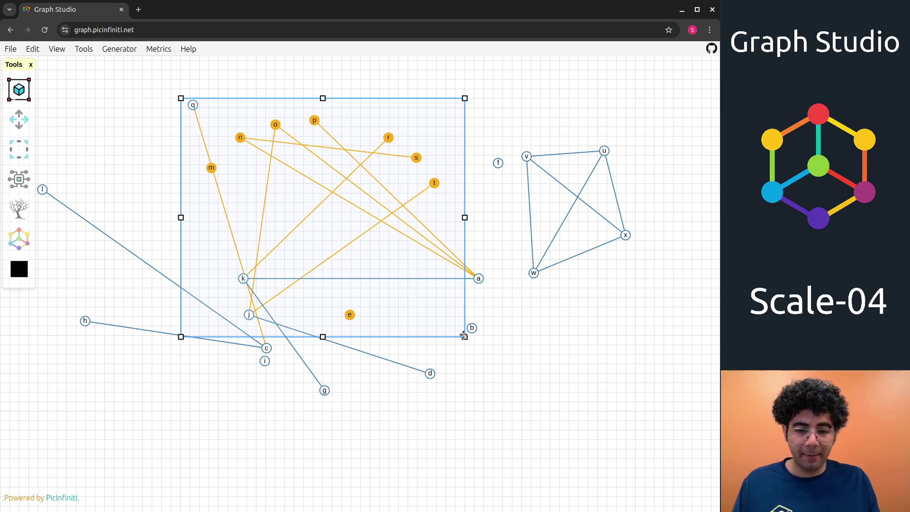
{"action": "mouse_move", "coordinate": [460, 331]}
{"action": "left_mouse_down"}
{"action": "mouse_move", "coordinate": [360, 241]}
{"action": "mouse_move", "coordinate": [468, 331]}
{"action": "left_mouse_up"}
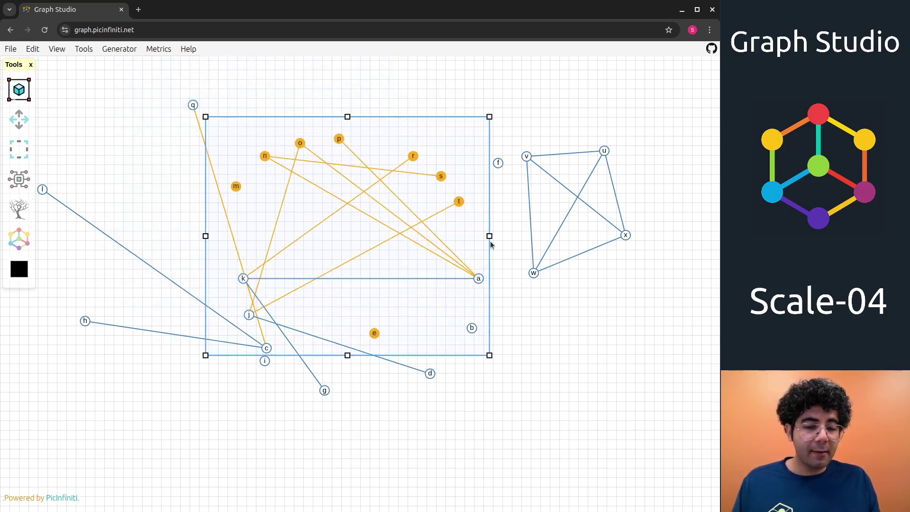
{"action": "left_click_drag", "start_coordinate": [490, 236], "coordinate": [359, 235]}
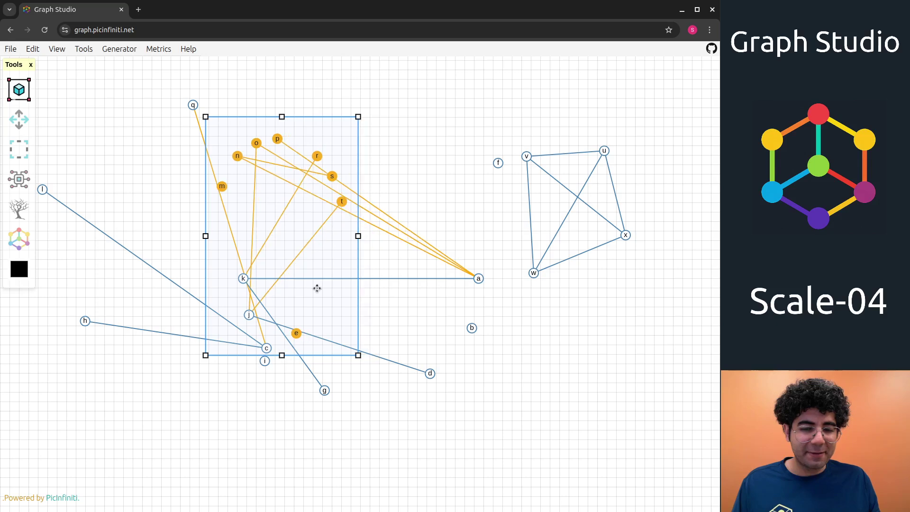
{"action": "left_click_drag", "start_coordinate": [283, 353], "coordinate": [282, 260]}
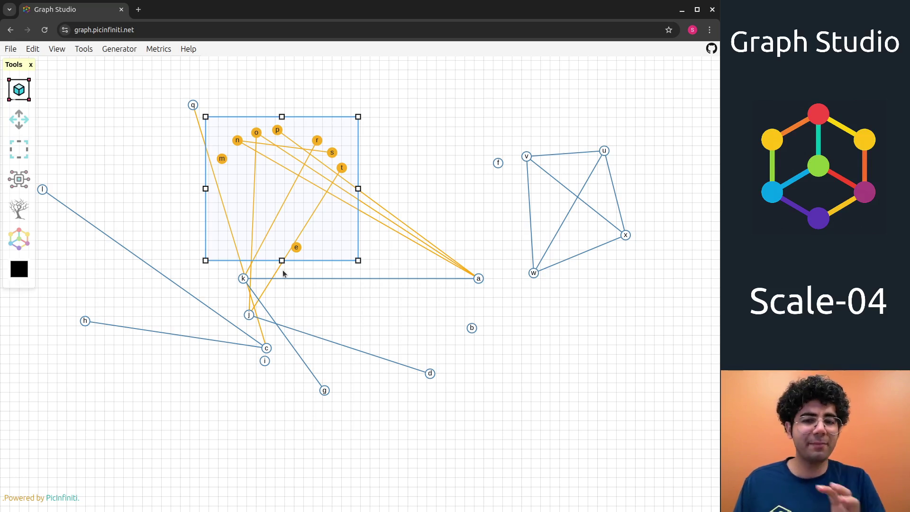
{"action": "left_click", "coordinate": [406, 347]}
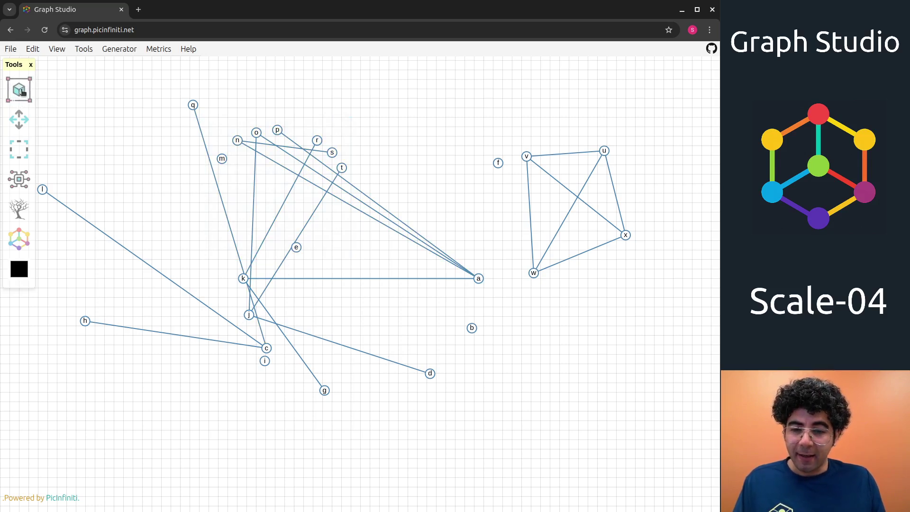
Turn on the automatic layout so the graph's nodes arrange themselves
{"action": "mouse_move", "coordinate": [111, 50]}
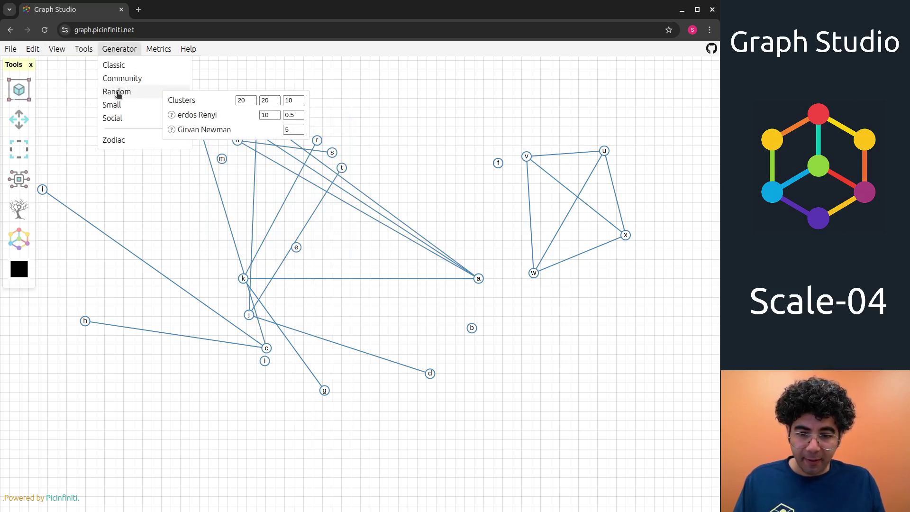
{"action": "left_click", "coordinate": [20, 239]}
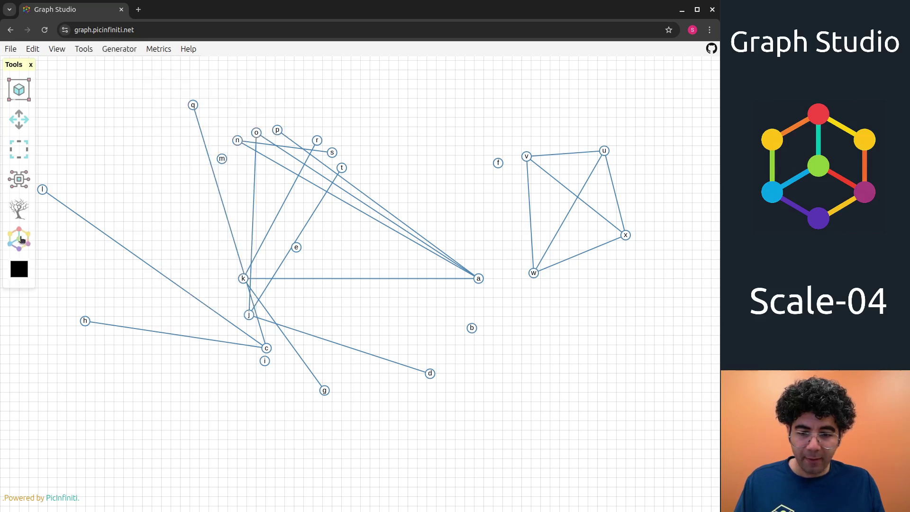
{"action": "mouse_move", "coordinate": [113, 49]}
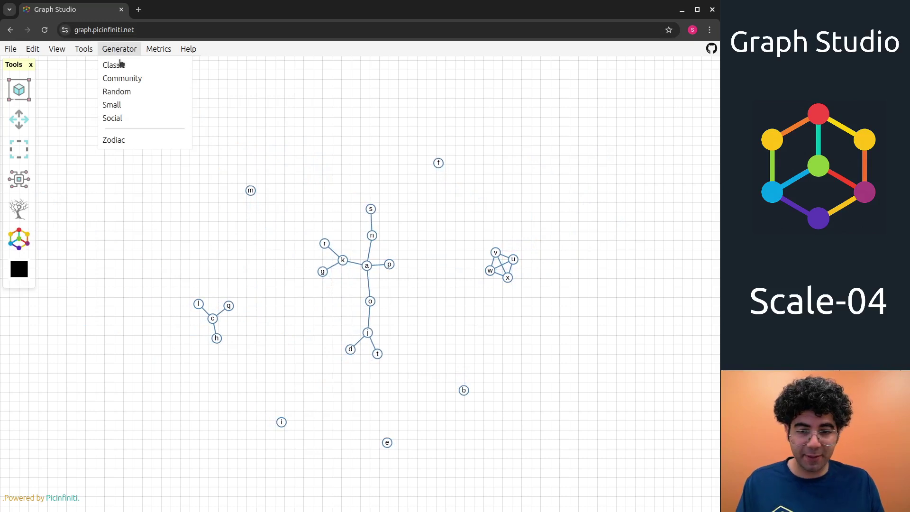
{"action": "mouse_move", "coordinate": [127, 109]}
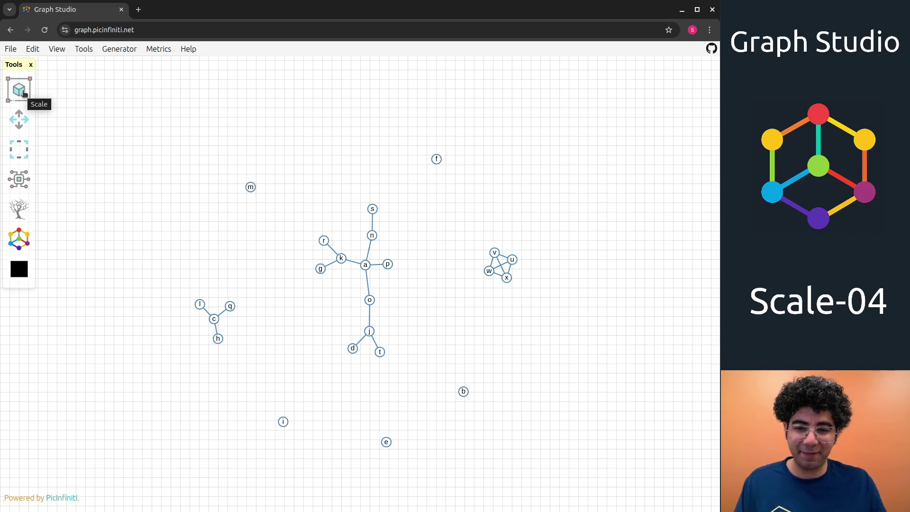
Generate the Krackhardt kite sample graph, followed by the social graphs Florentine families and Zachary's karate club
{"action": "left_click", "coordinate": [112, 48]}
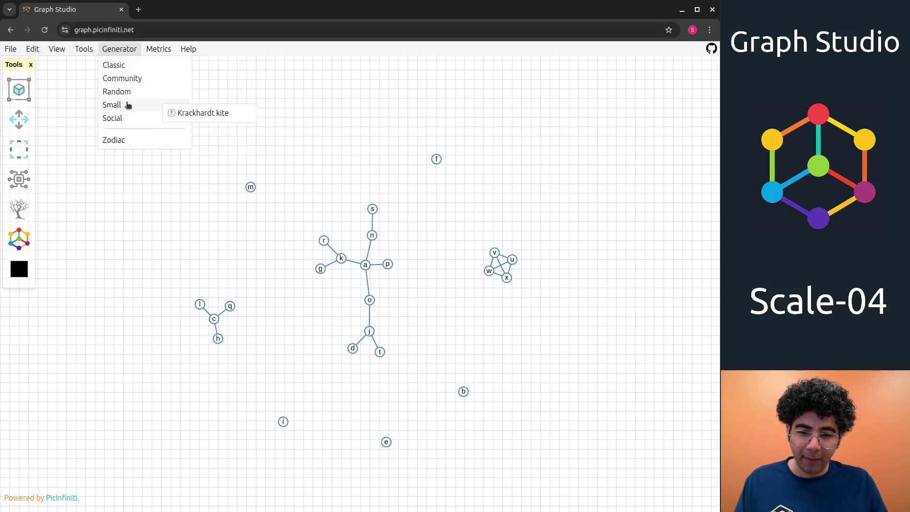
{"action": "left_click", "coordinate": [188, 113]}
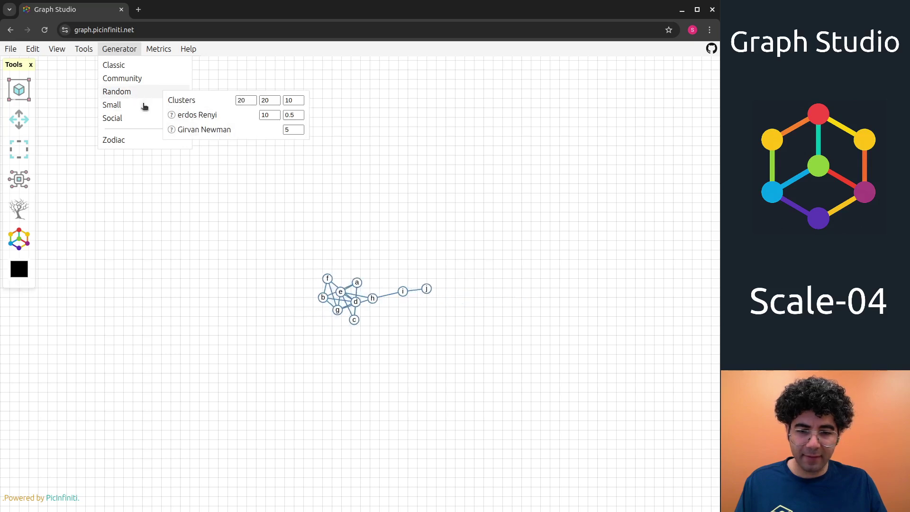
{"action": "mouse_move", "coordinate": [143, 123]}
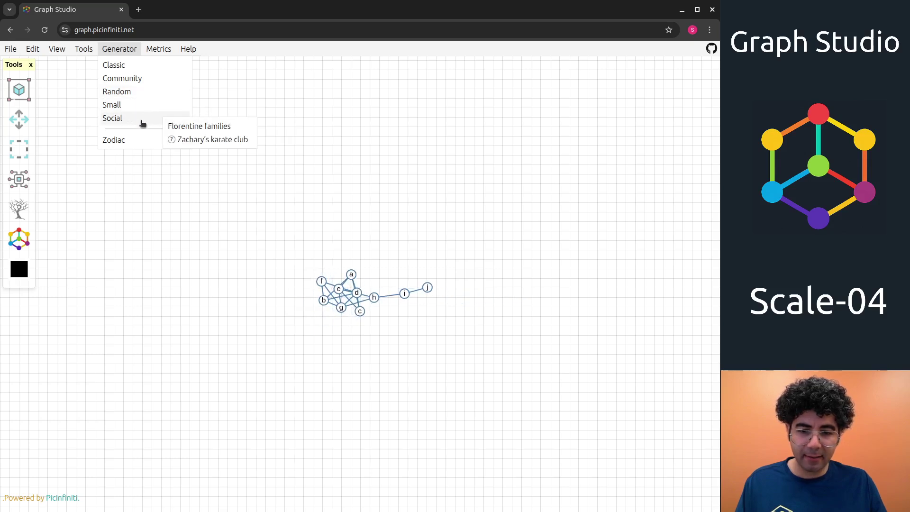
{"action": "left_click", "coordinate": [173, 125]}
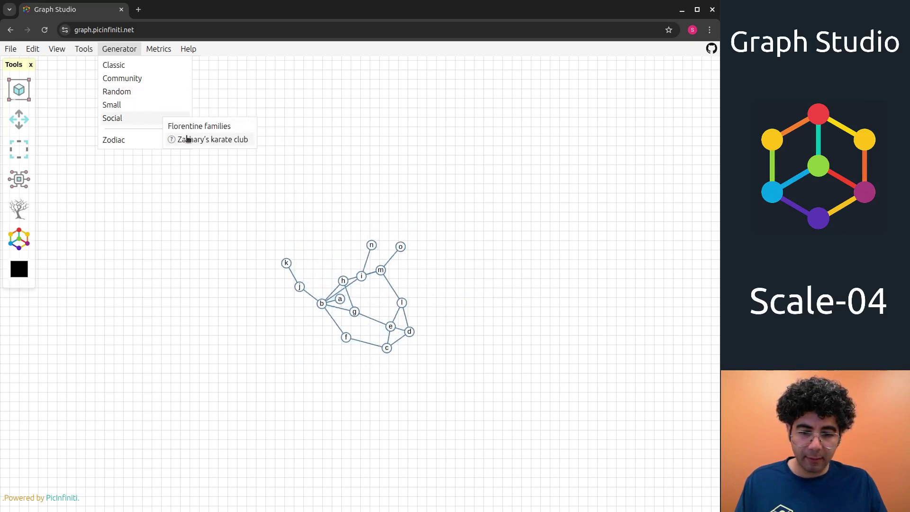
{"action": "left_click", "coordinate": [187, 138]}
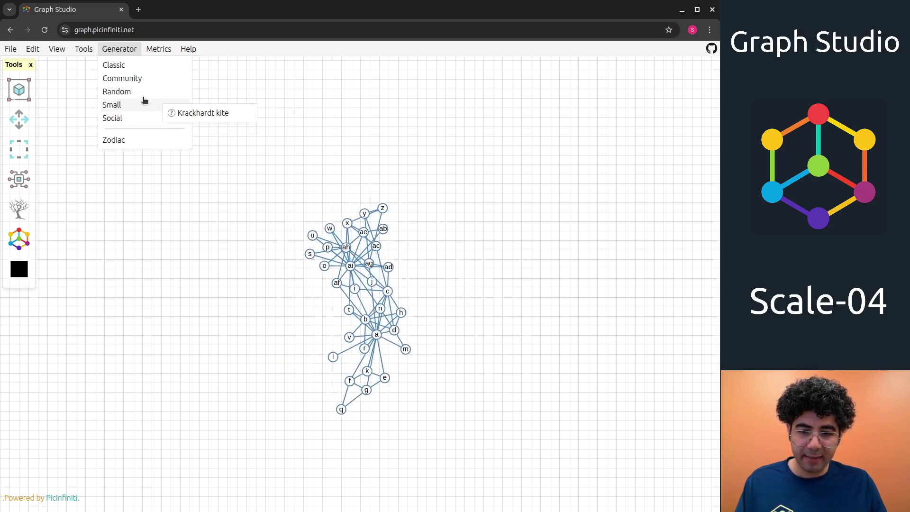
Generate an Erdos Renyi random graph with values 10 and 0.5, followed by a Girvan Newman graph with value 5
{"action": "mouse_move", "coordinate": [133, 93]}
{"action": "left_click", "coordinate": [192, 114]}
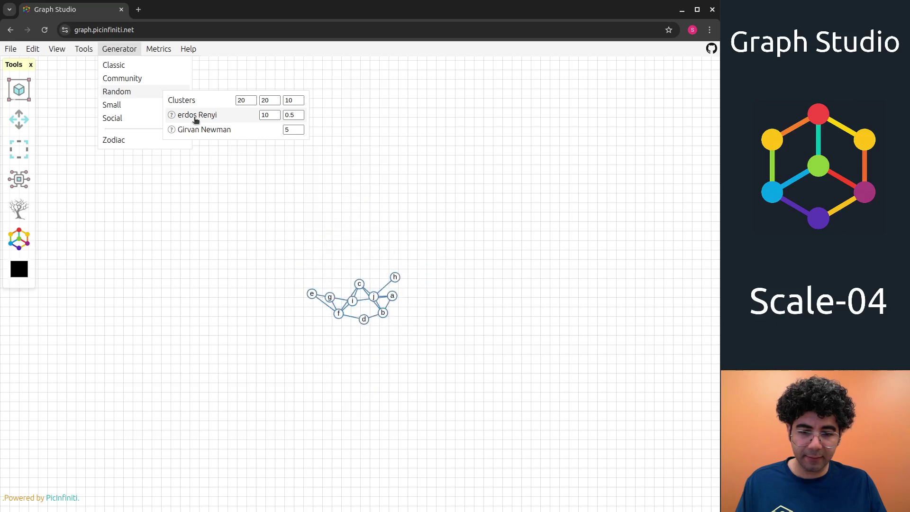
{"action": "left_click", "coordinate": [200, 130]}
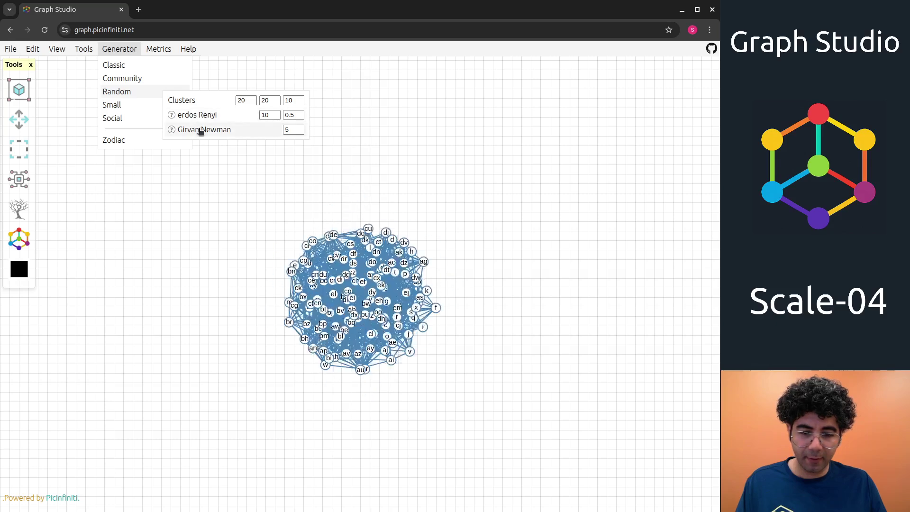
Generate a community graph made of five five-node clusters linked in a ring
{"action": "mouse_move", "coordinate": [136, 79]}
{"action": "left_click", "coordinate": [205, 103]}
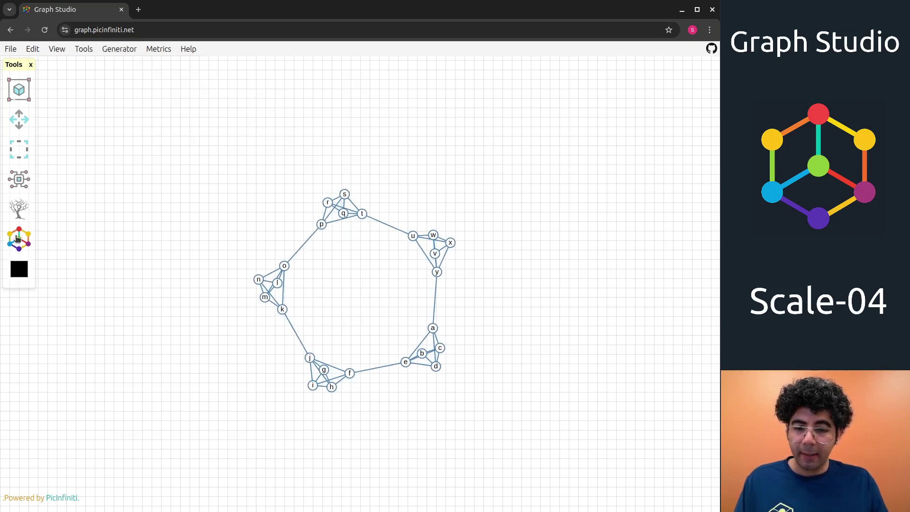
Use the Scale tool to select the whole ring graph, move it to the canvas's upper-left area and deselect it
{"action": "left_click", "coordinate": [25, 99]}
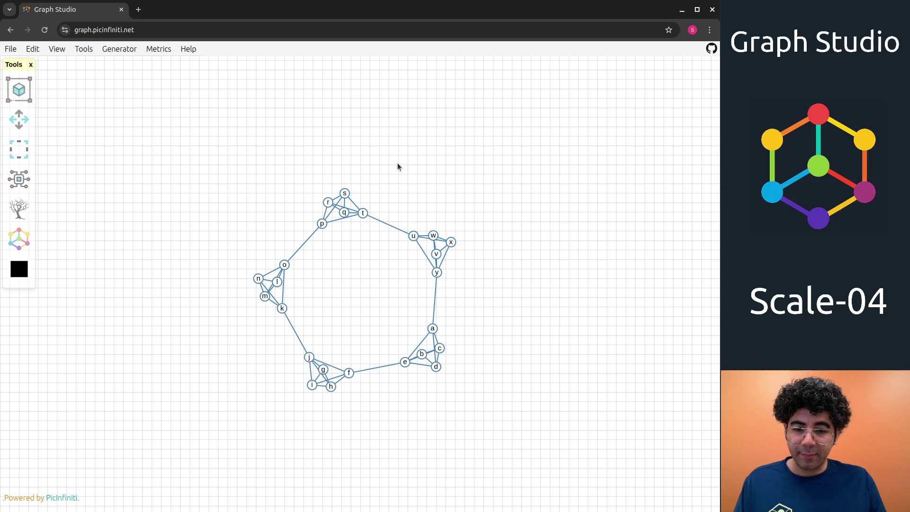
{"action": "left_click_drag", "start_coordinate": [617, 137], "coordinate": [130, 484]}
{"action": "left_click_drag", "start_coordinate": [287, 360], "coordinate": [172, 230]}
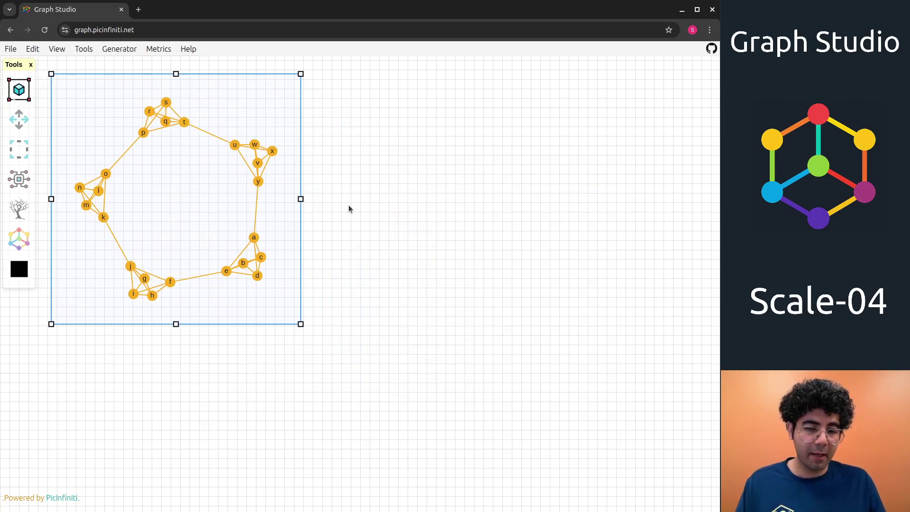
{"action": "left_click", "coordinate": [425, 323]}
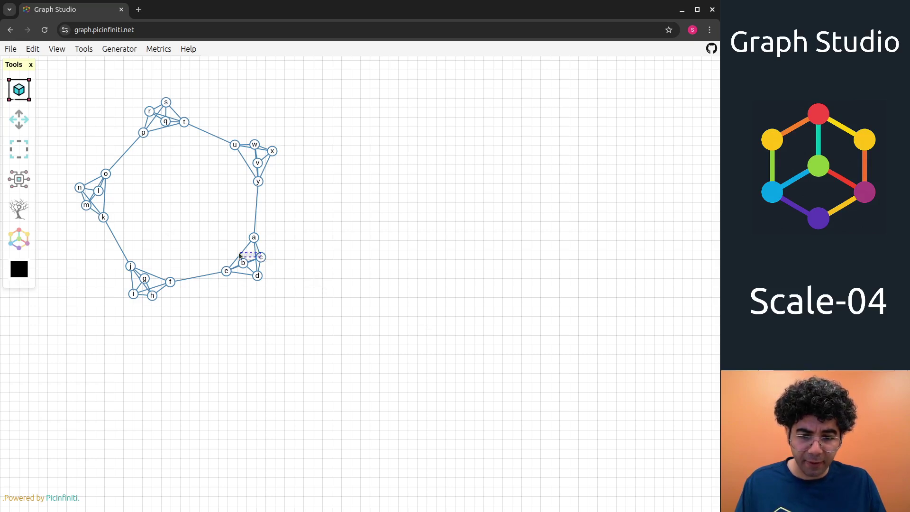
Select the cluster of nodes a to e, enlarge it to several times its size and move it away from the ring
{"action": "left_click_drag", "start_coordinate": [238, 254], "coordinate": [296, 257]}
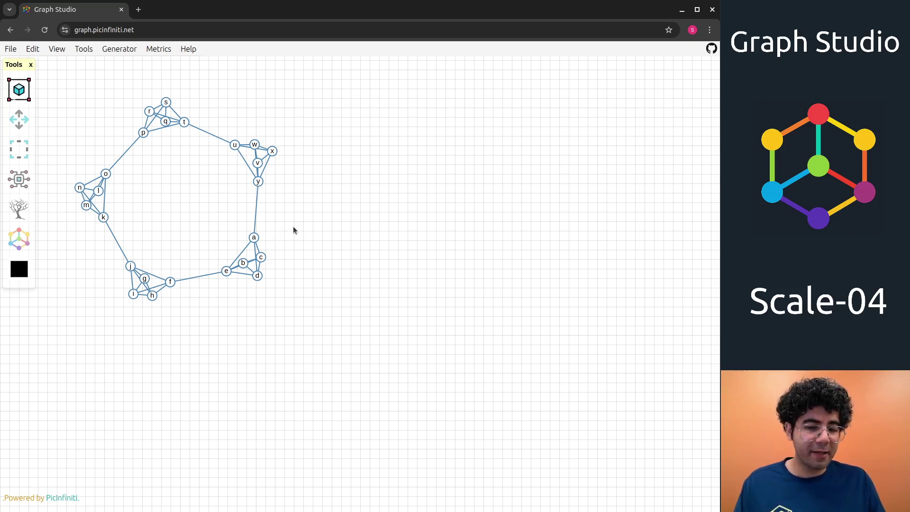
{"action": "left_click_drag", "start_coordinate": [246, 268], "coordinate": [199, 310]}
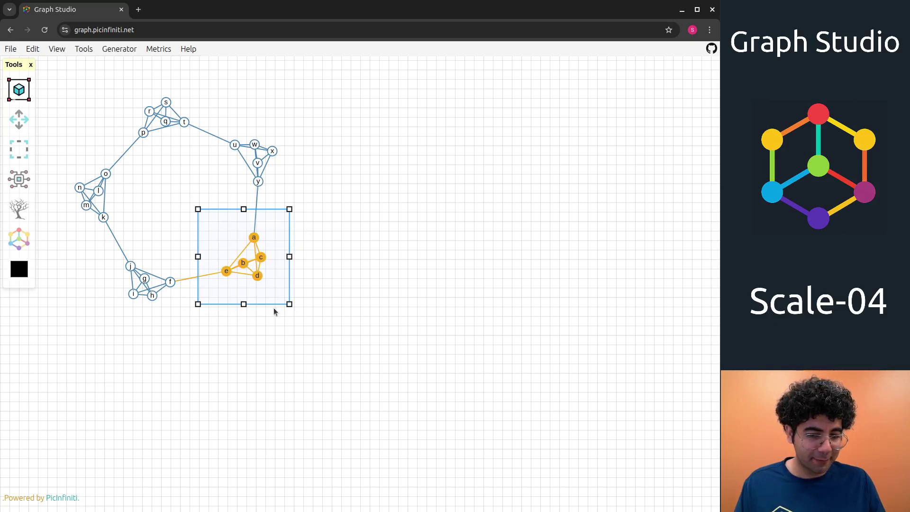
{"action": "left_click_drag", "start_coordinate": [289, 304], "coordinate": [618, 507]}
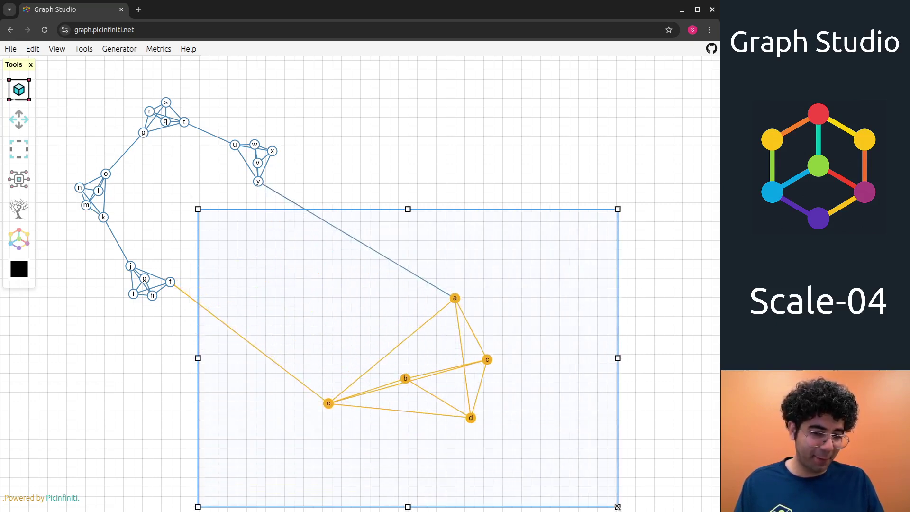
{"action": "left_click_drag", "start_coordinate": [510, 411], "coordinate": [549, 345]}
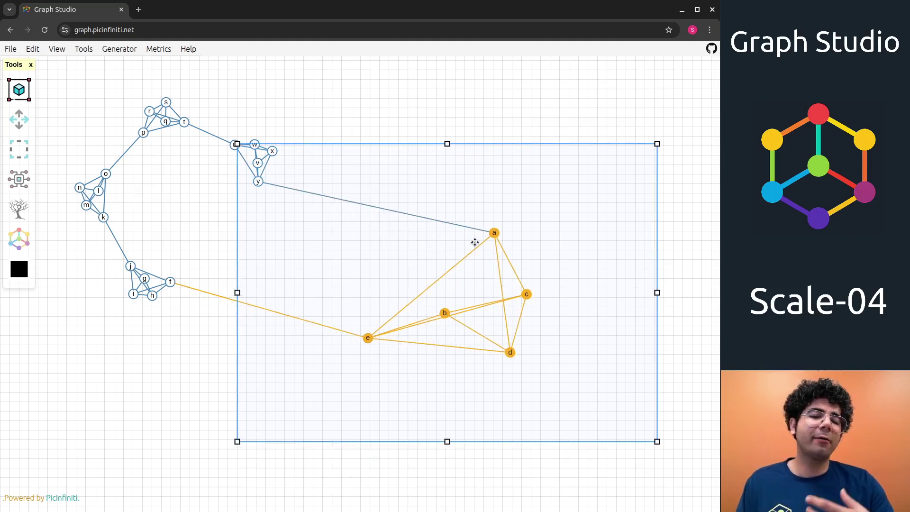
{"action": "left_click", "coordinate": [496, 126]}
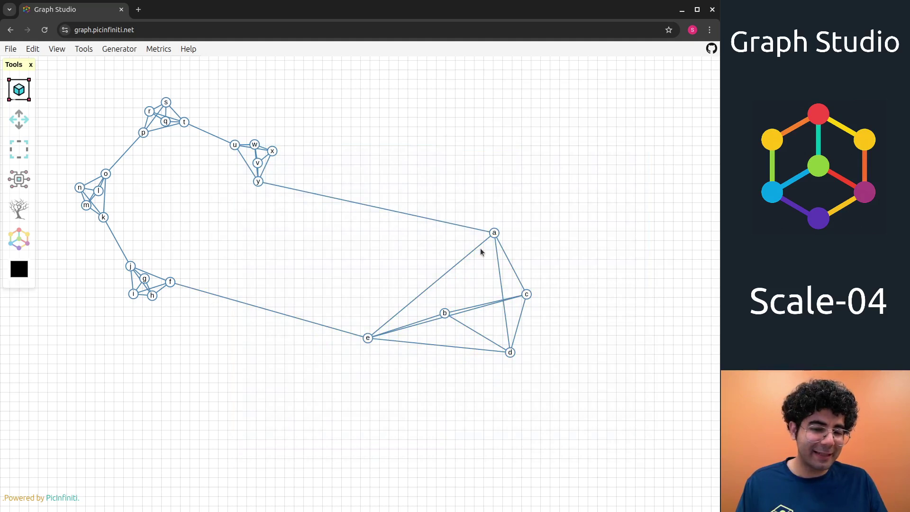
Leave the Scale tool and move node b on its own up towards node a
{"action": "left_click", "coordinate": [445, 313]}
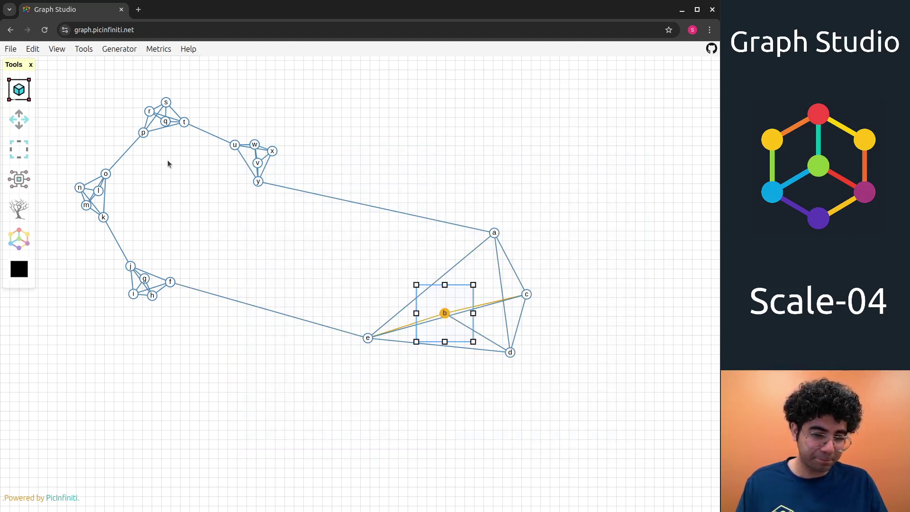
{"action": "left_click", "coordinate": [476, 176]}
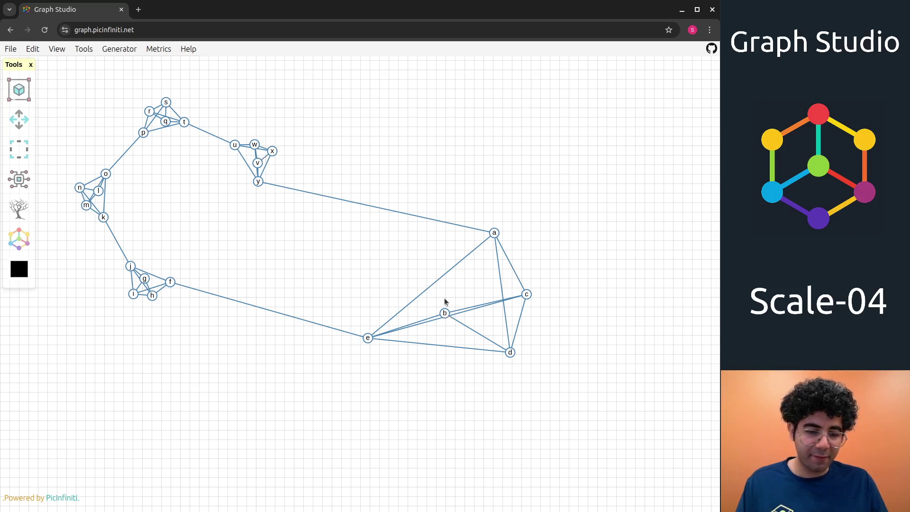
{"action": "left_click_drag", "start_coordinate": [445, 314], "coordinate": [465, 278]}
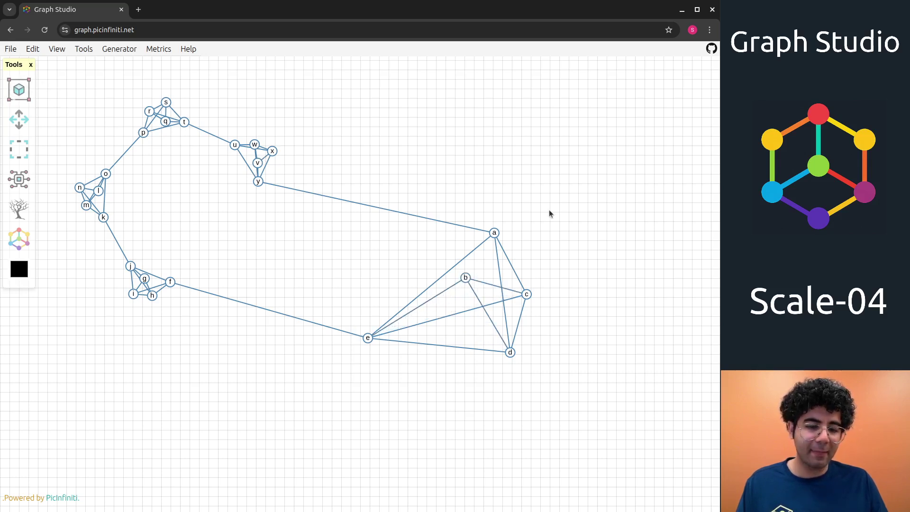